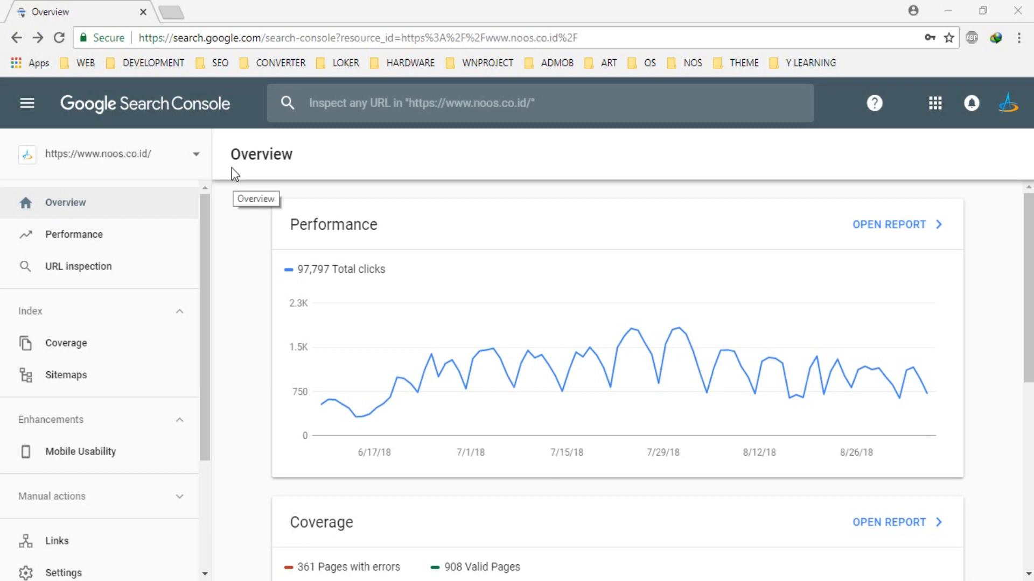
{"action": "left_click", "coordinate": [205, 162]}
{"action": "scroll", "coordinate": [69, 386], "scroll_direction": "down", "scroll_amount": 3}
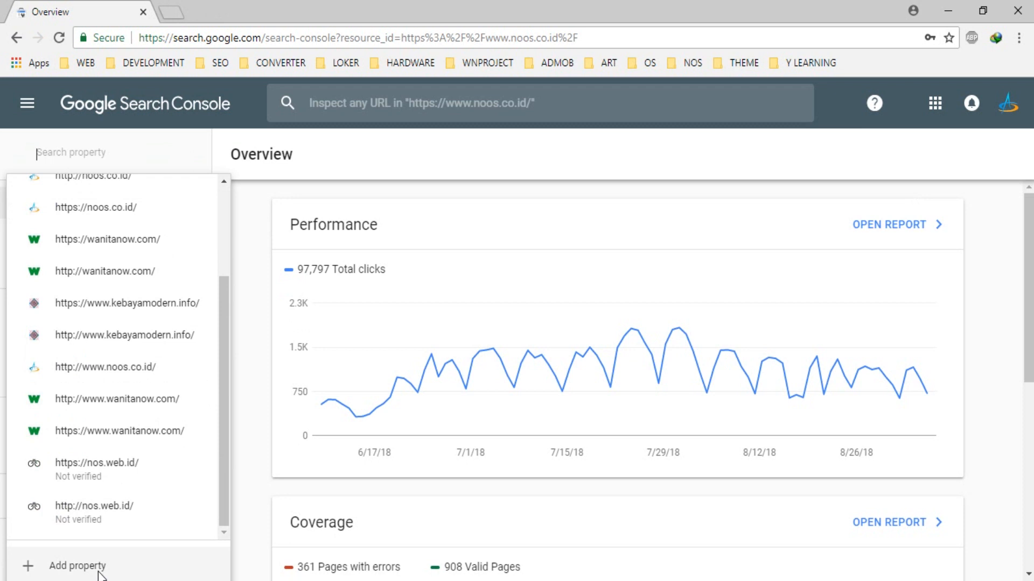
{"action": "left_click", "coordinate": [77, 566]}
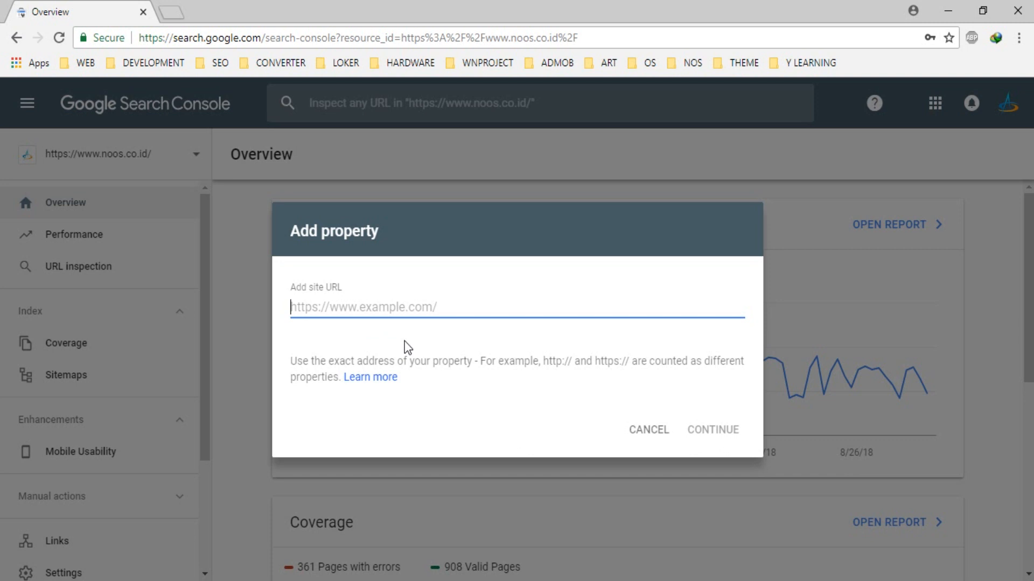
{"action": "type", "text": "https"}
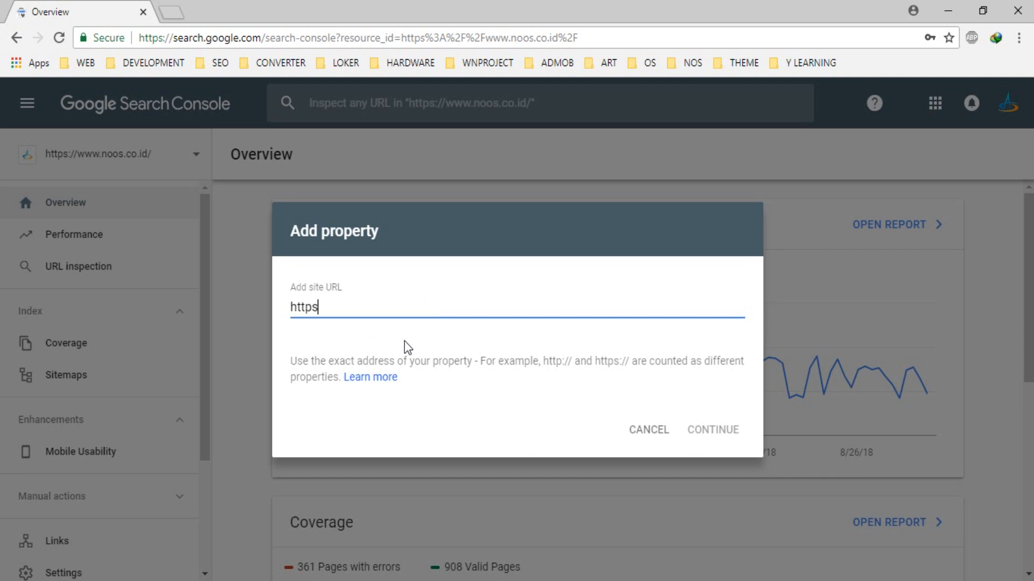
{"action": "type", "text": "://nosw"}
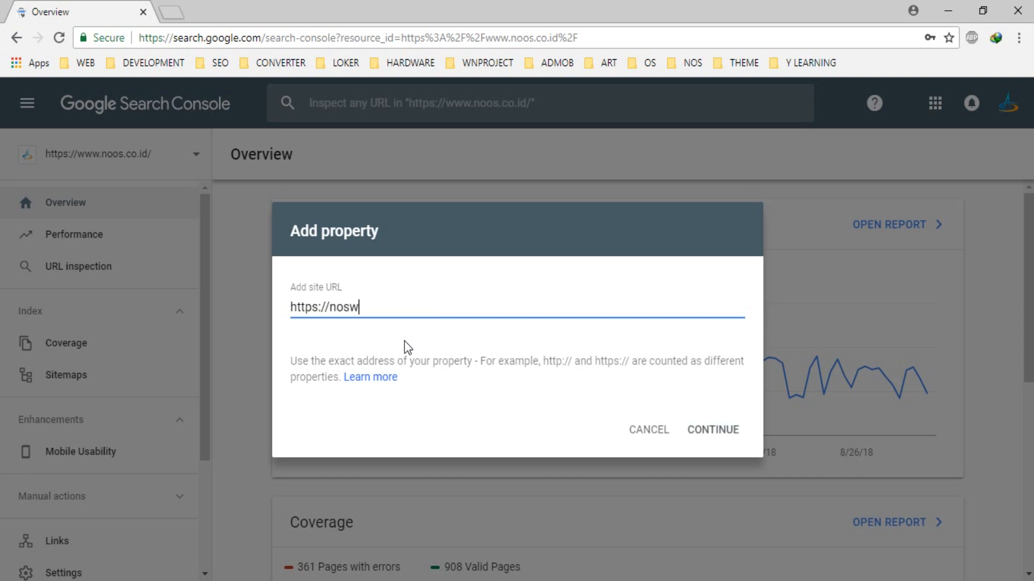
{"action": "type", "text": "are.com"}
{"action": "type", "text": "www"}
{"action": "type", "text": "."}
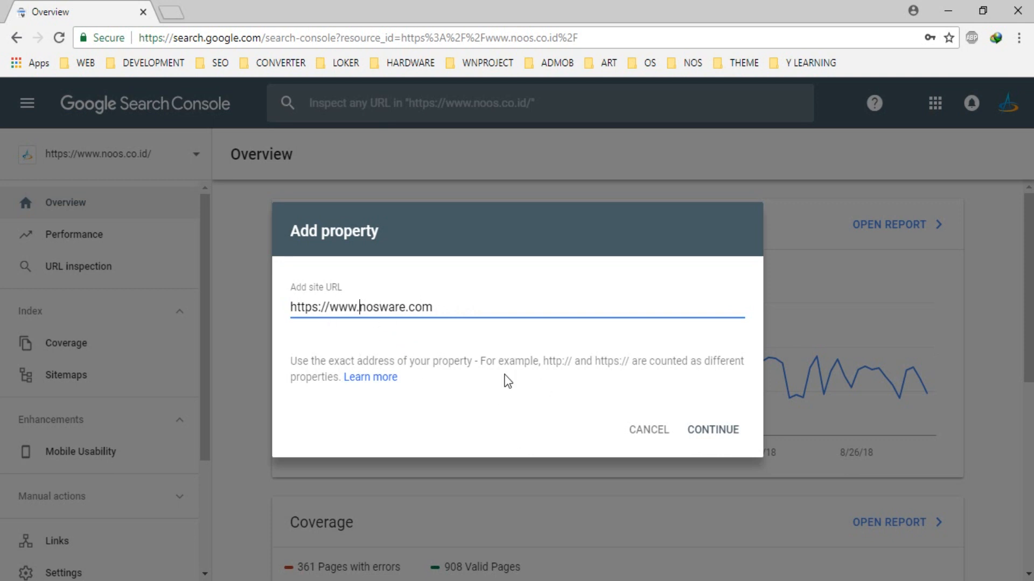
{"action": "left_click_drag", "start_coordinate": [439, 305], "coordinate": [329, 297]}
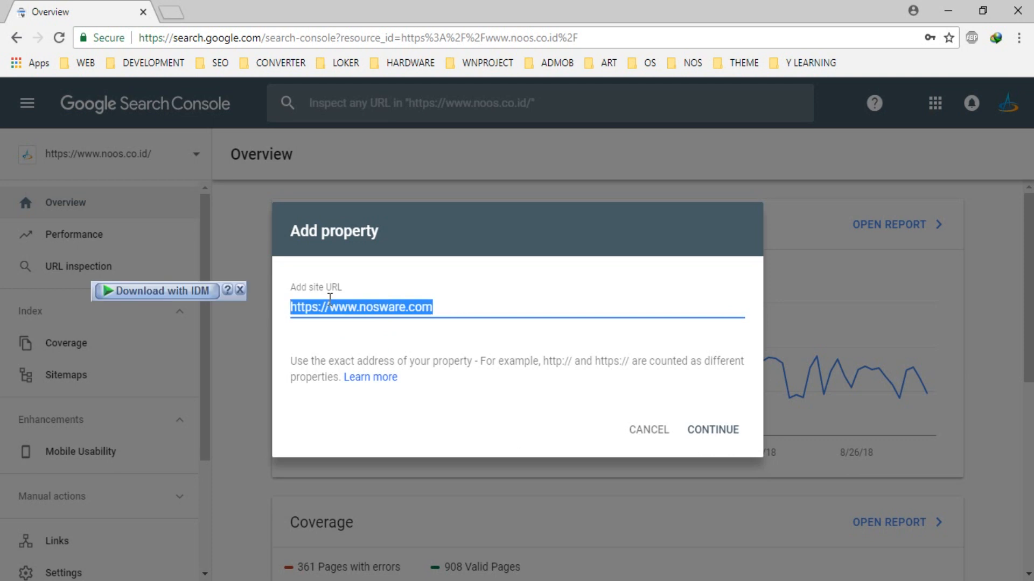
{"action": "right_click", "coordinate": [336, 304]}
{"action": "left_click", "coordinate": [379, 338]}
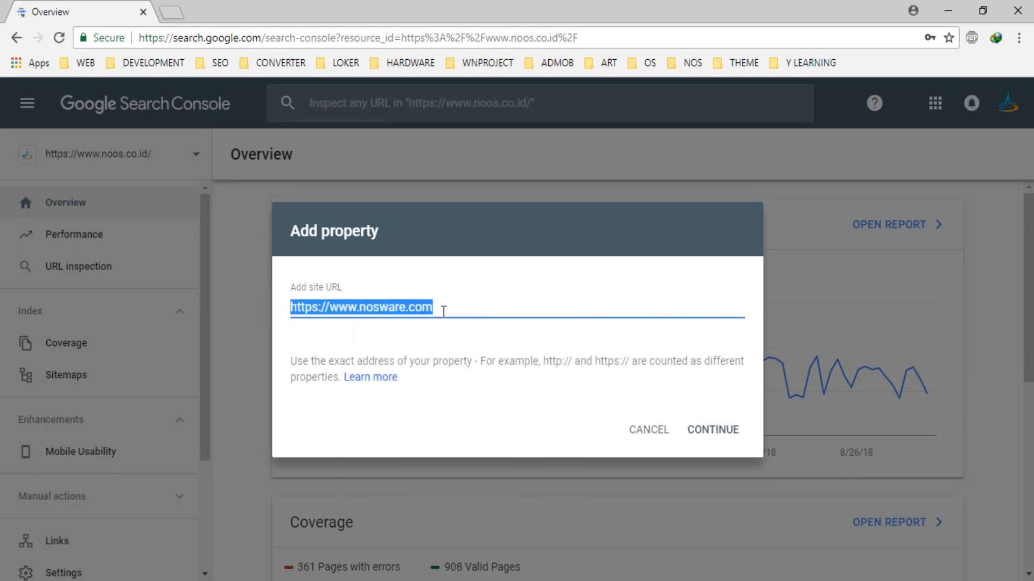
{"action": "left_click", "coordinate": [443, 311]}
{"action": "left_click", "coordinate": [716, 434]}
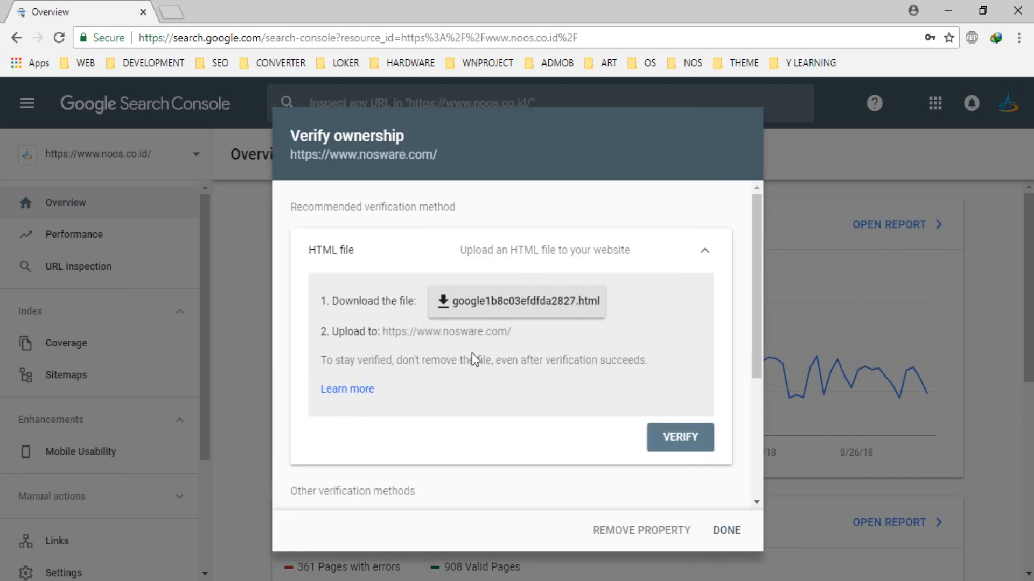
{"action": "left_click", "coordinate": [497, 315]}
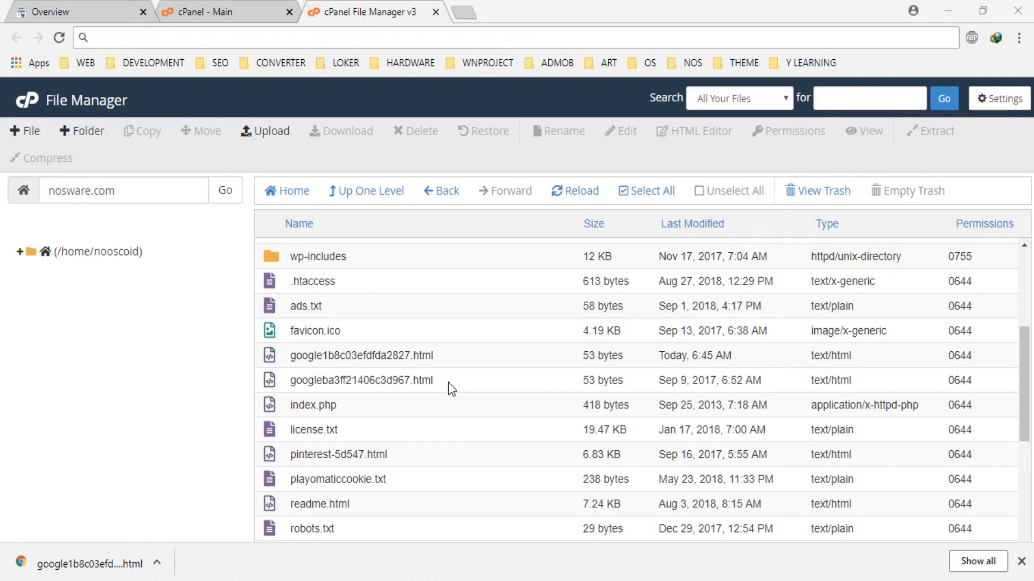
Check for the uploaded Google verification file in the nosware.com folder in cPanel File Manager, and close both cPanel pages
{"action": "left_click", "coordinate": [407, 384]}
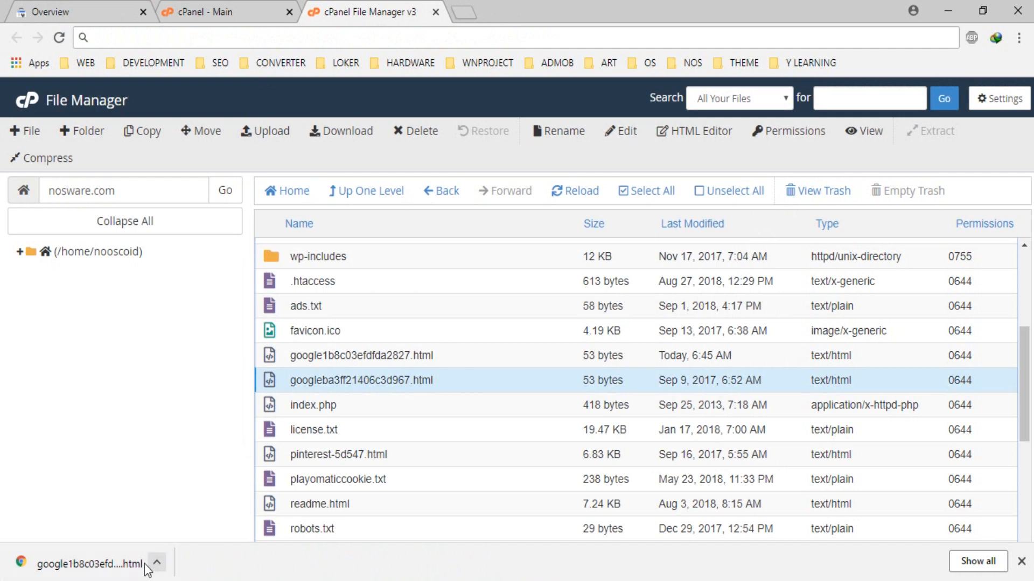
{"action": "left_click", "coordinate": [355, 354]}
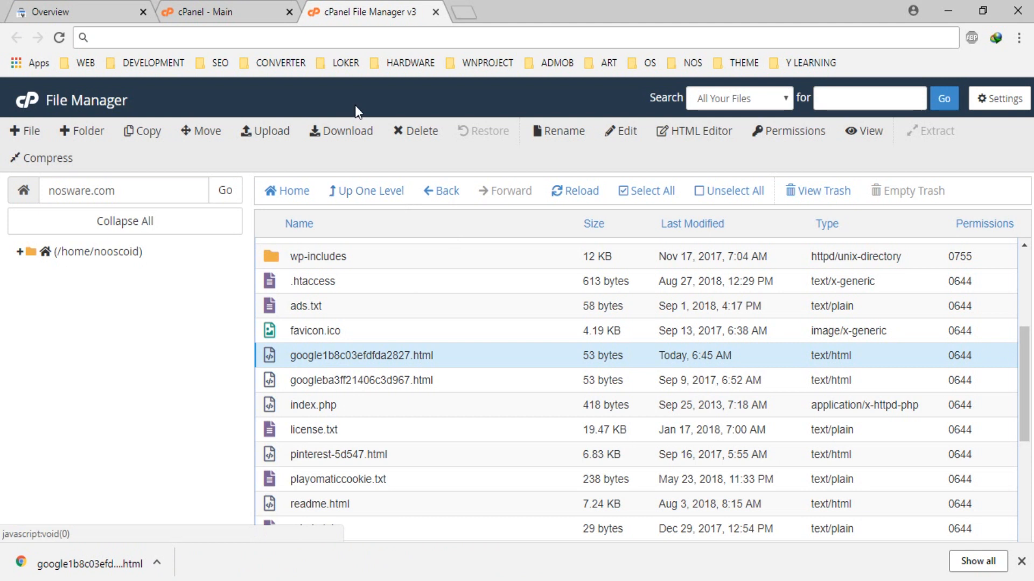
{"action": "left_click", "coordinate": [289, 12]}
{"action": "left_click", "coordinate": [289, 12]}
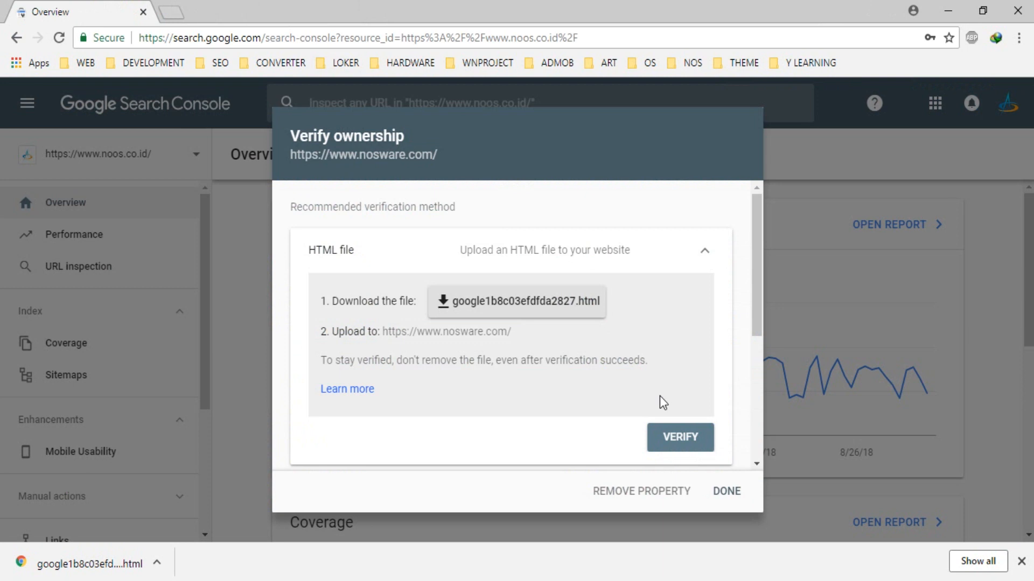
{"action": "scroll", "coordinate": [664, 403], "scroll_direction": "down", "scroll_amount": 1}
{"action": "scroll", "coordinate": [665, 411], "scroll_direction": "up", "scroll_amount": 1}
{"action": "left_click", "coordinate": [673, 437]}
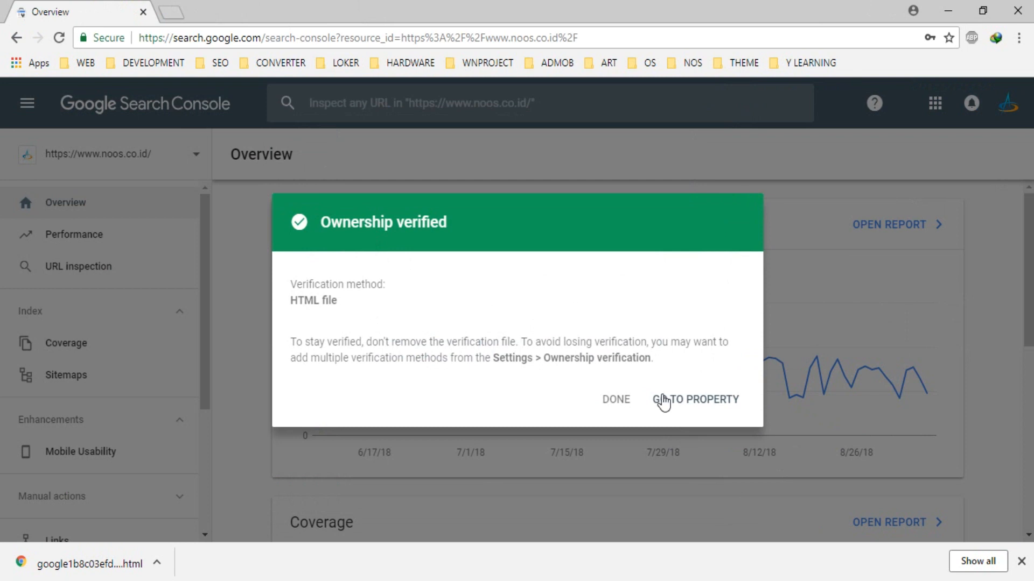
{"action": "left_click", "coordinate": [615, 400]}
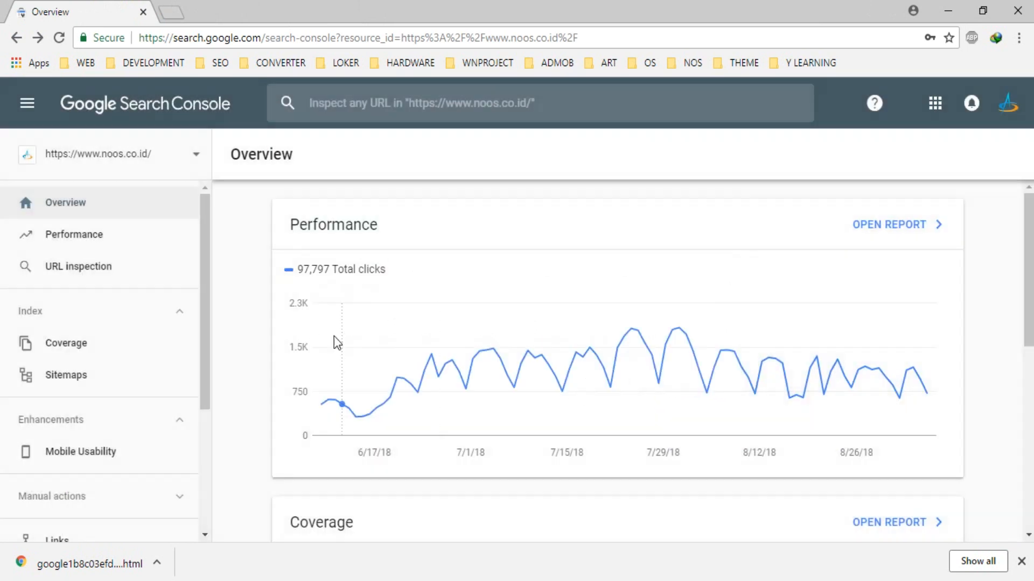
{"action": "left_click", "coordinate": [194, 158]}
{"action": "scroll", "coordinate": [152, 344], "scroll_direction": "down", "scroll_amount": 3}
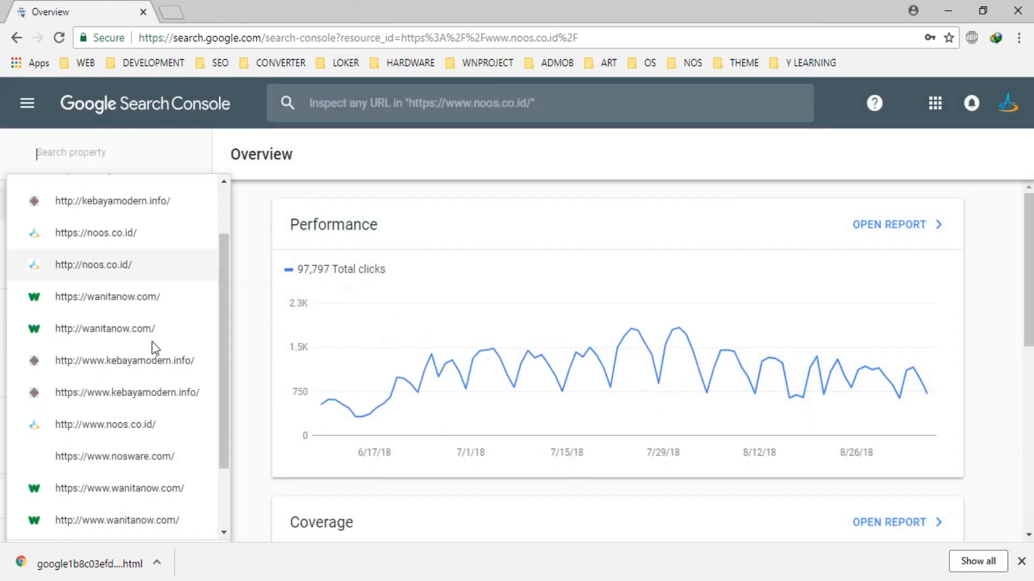
{"action": "scroll", "coordinate": [158, 478], "scroll_direction": "up", "scroll_amount": 3}
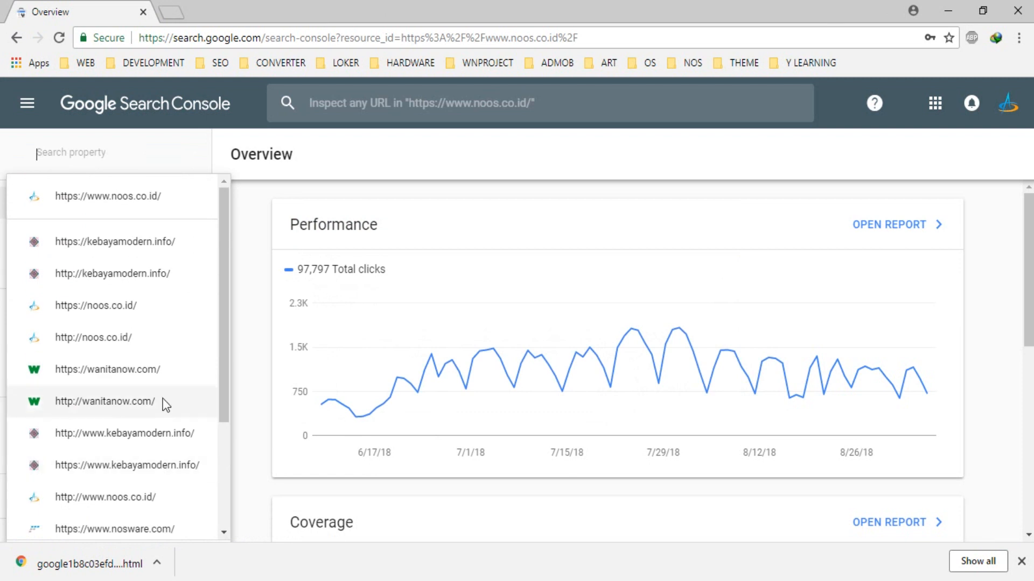
{"action": "scroll", "coordinate": [164, 404], "scroll_direction": "down", "scroll_amount": 3}
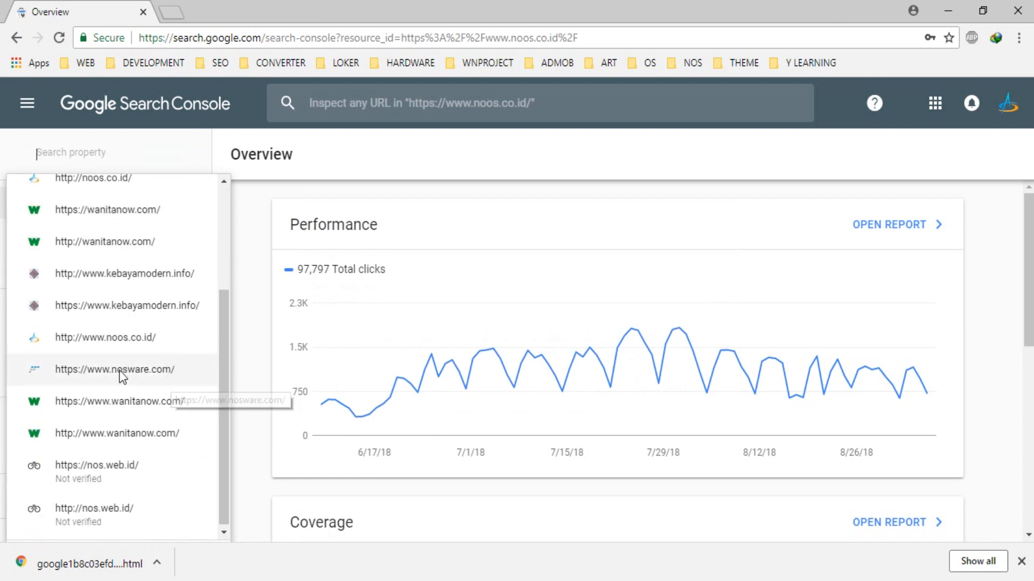
{"action": "scroll", "coordinate": [120, 377], "scroll_direction": "up", "scroll_amount": 3}
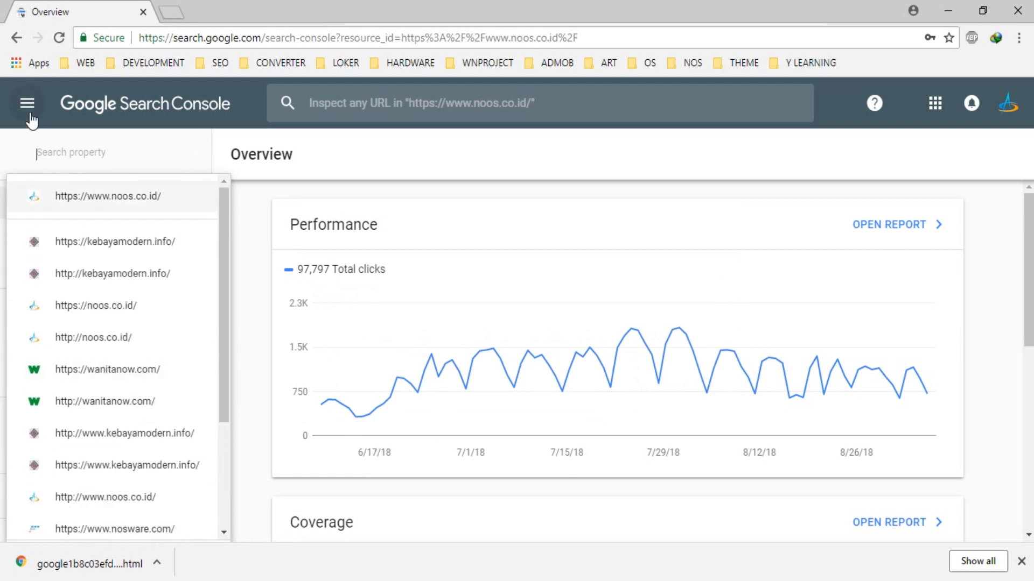
{"action": "scroll", "coordinate": [73, 429], "scroll_direction": "down", "scroll_amount": 6}
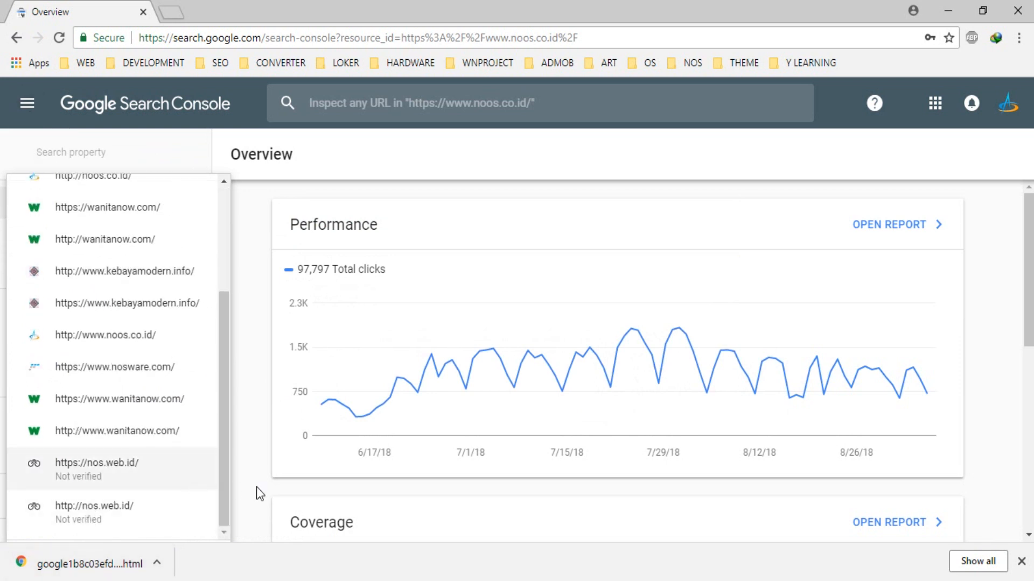
{"action": "scroll", "coordinate": [256, 490], "scroll_direction": "down", "scroll_amount": 3}
{"action": "scroll", "coordinate": [221, 476], "scroll_direction": "up", "scroll_amount": 3}
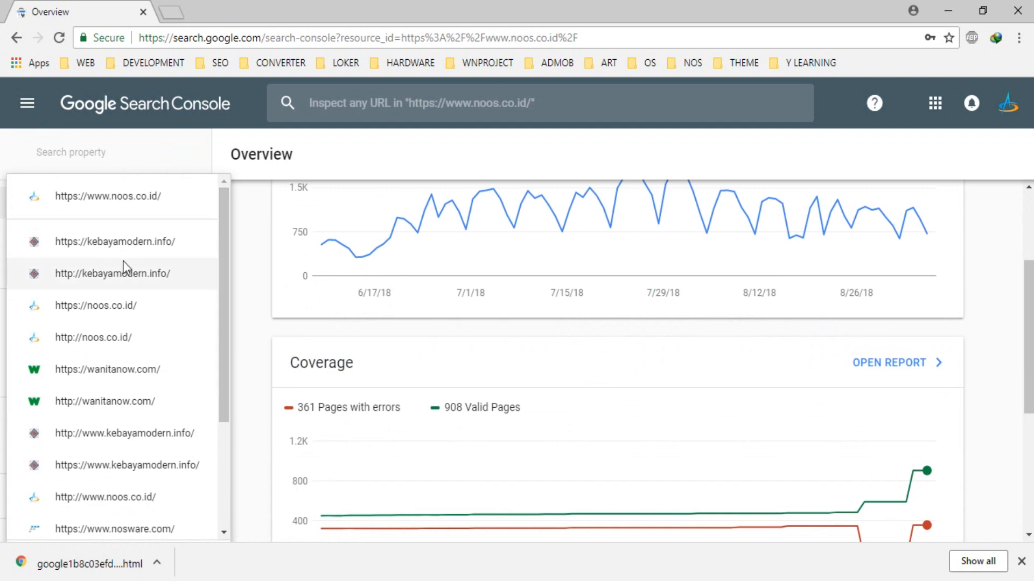
{"action": "scroll", "coordinate": [173, 353], "scroll_direction": "down", "scroll_amount": 3}
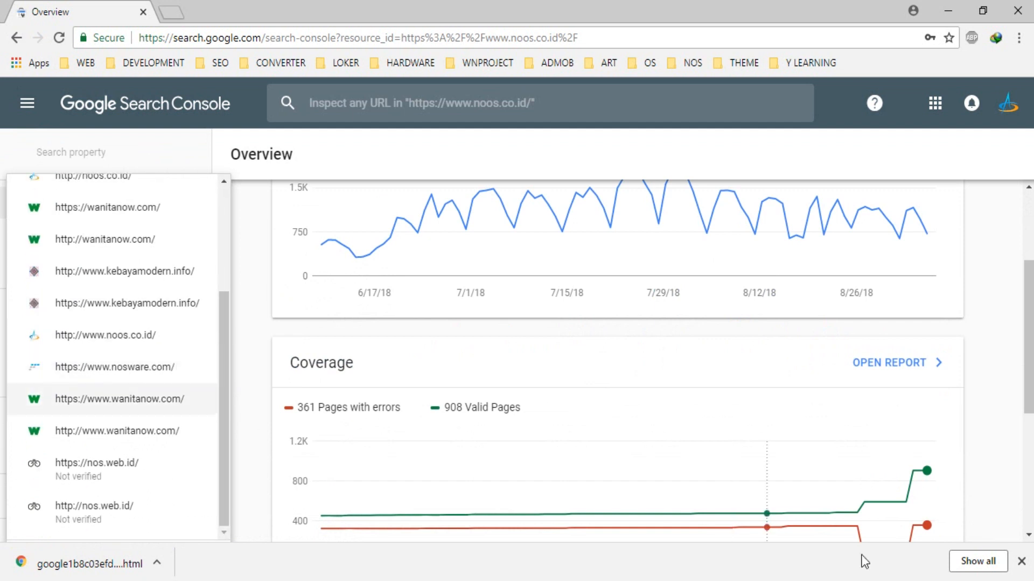
{"action": "left_click", "coordinate": [1022, 561]}
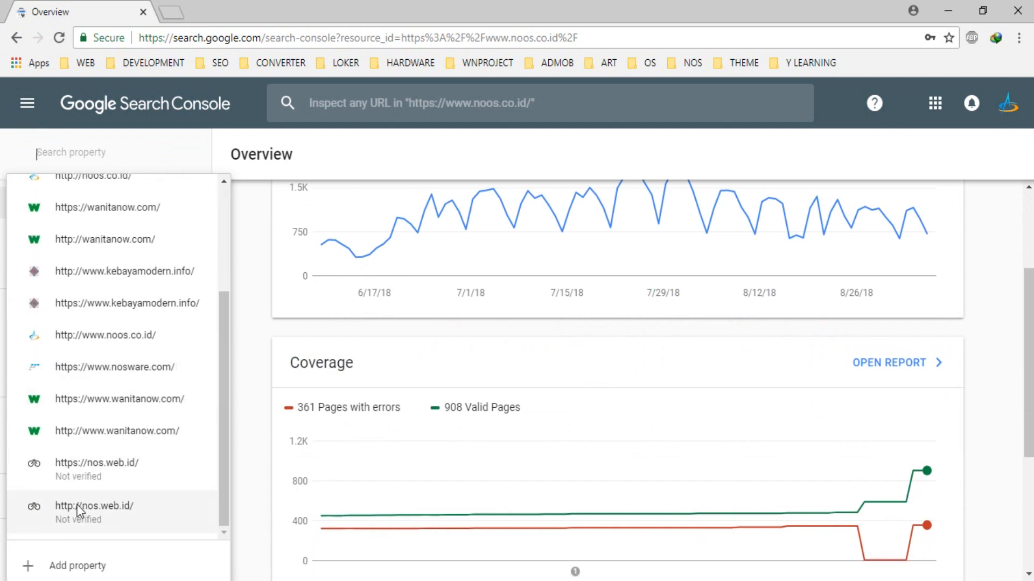
{"action": "left_click", "coordinate": [86, 562]}
{"action": "type", "text": "http://"}
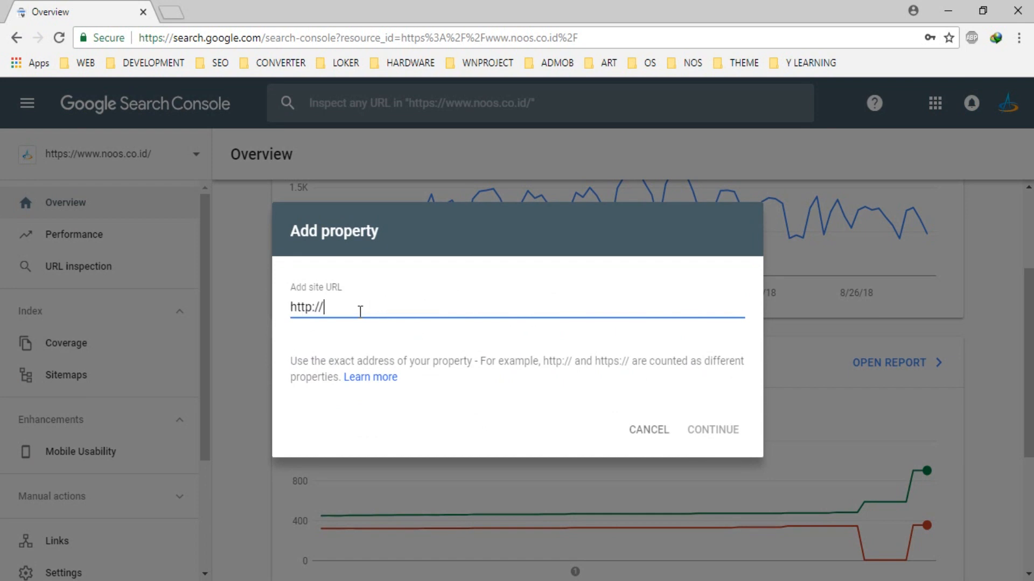
{"action": "type", "text": "www.nosware"}
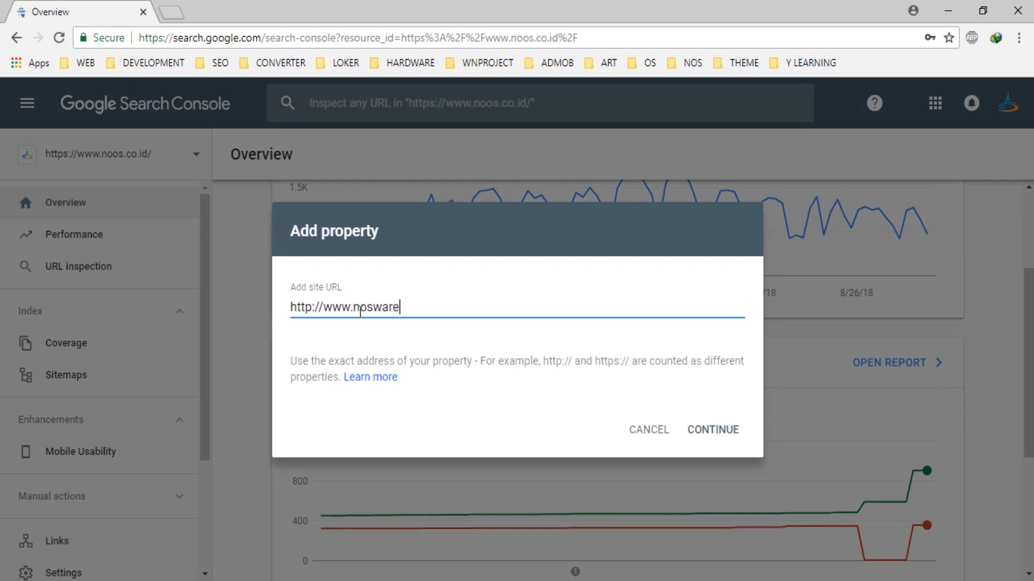
{"action": "type", "text": ".com"}
{"action": "left_click", "coordinate": [710, 430]}
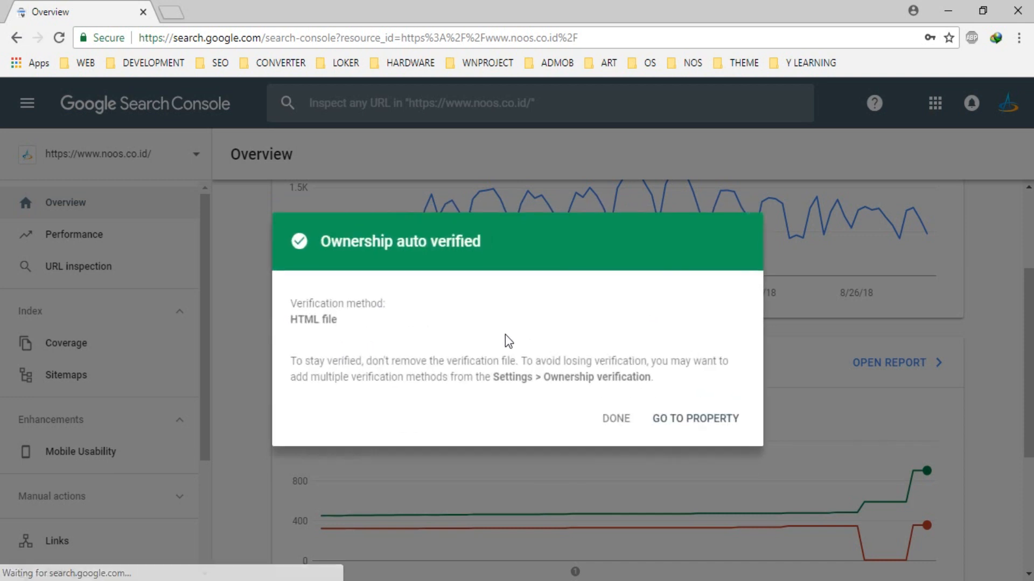
{"action": "left_click", "coordinate": [624, 426]}
{"action": "scroll", "coordinate": [71, 358], "scroll_direction": "down", "scroll_amount": 2}
{"action": "scroll", "coordinate": [95, 318], "scroll_direction": "up", "scroll_amount": 2}
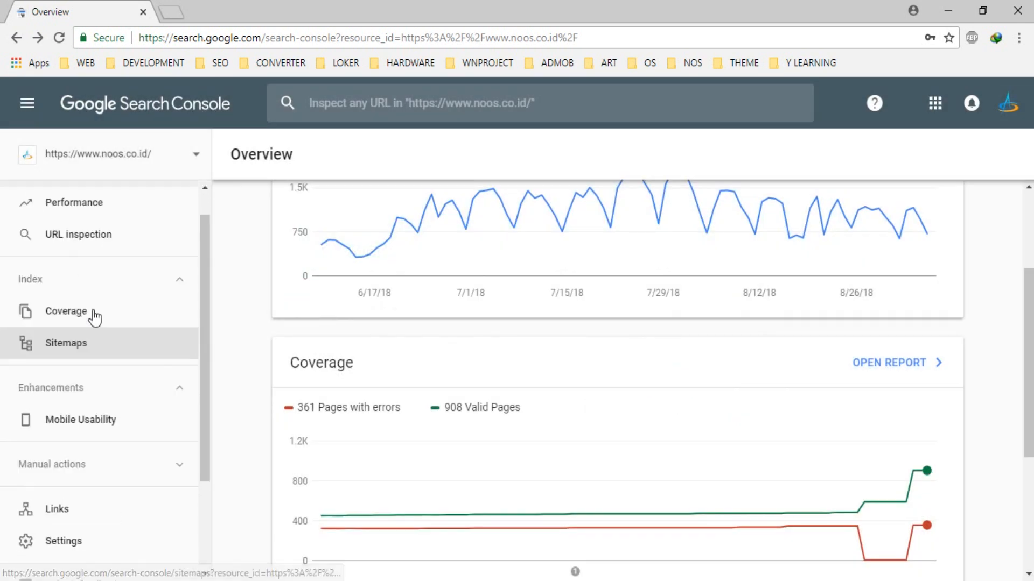
{"action": "left_click", "coordinate": [189, 153]}
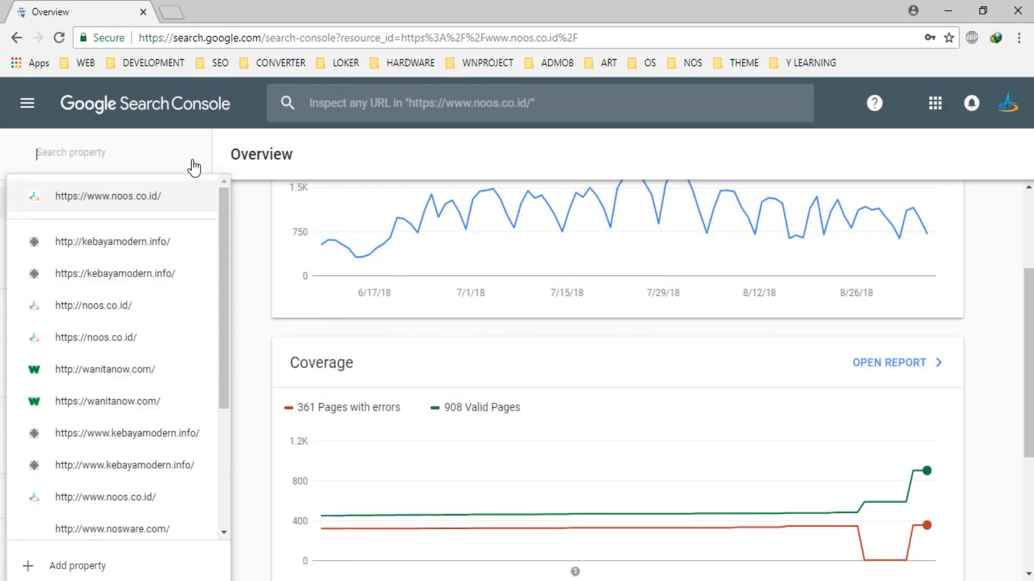
{"action": "scroll", "coordinate": [187, 263], "scroll_direction": "down", "scroll_amount": 4}
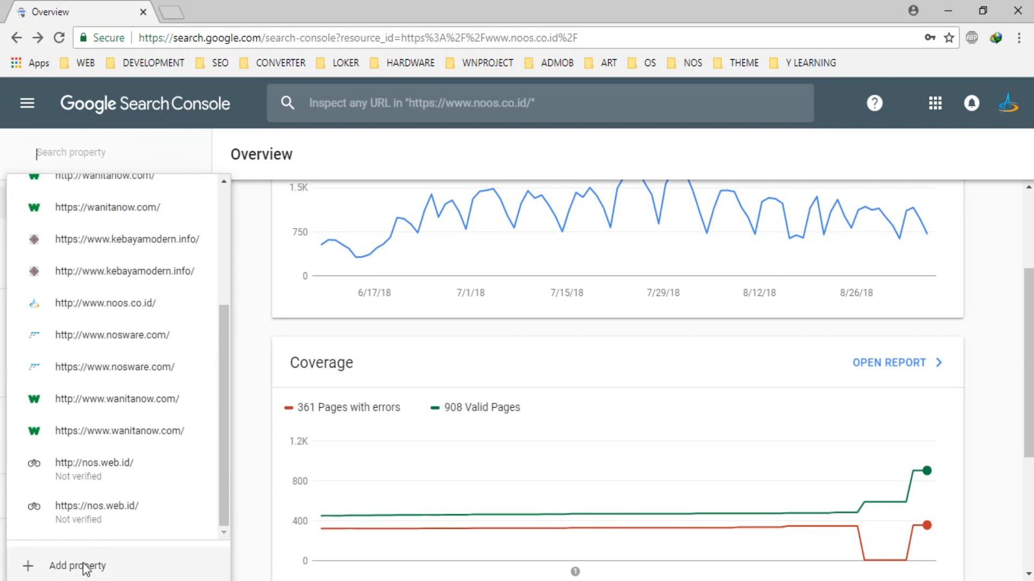
{"action": "left_click", "coordinate": [86, 565]}
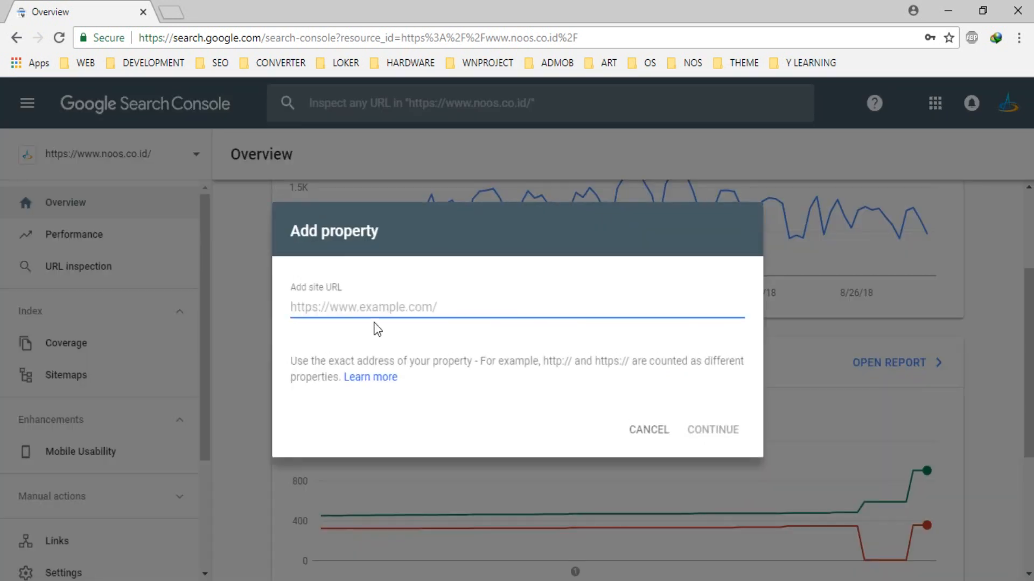
{"action": "type", "text": "htt"}
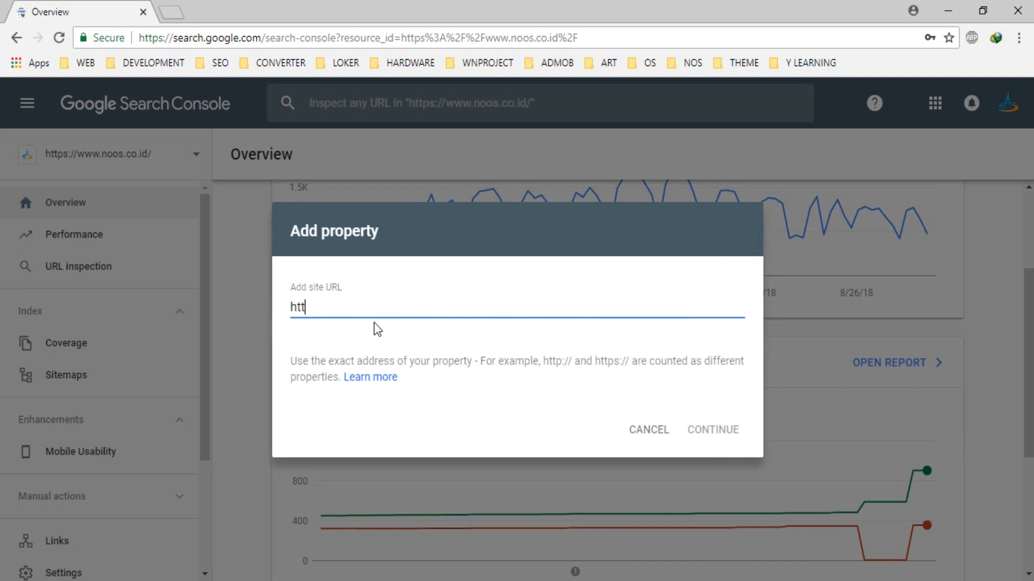
{"action": "type", "text": "ps://noswar"}
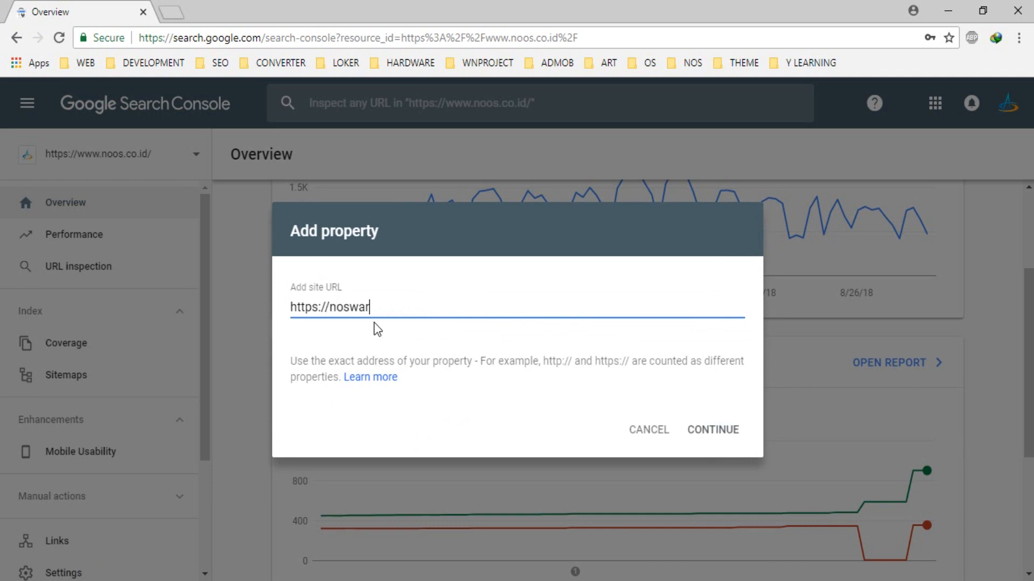
{"action": "type", "text": "e.com"}
{"action": "left_click_drag", "start_coordinate": [448, 311], "coordinate": [87, 309]}
{"action": "key", "text": "ctrl+c"}
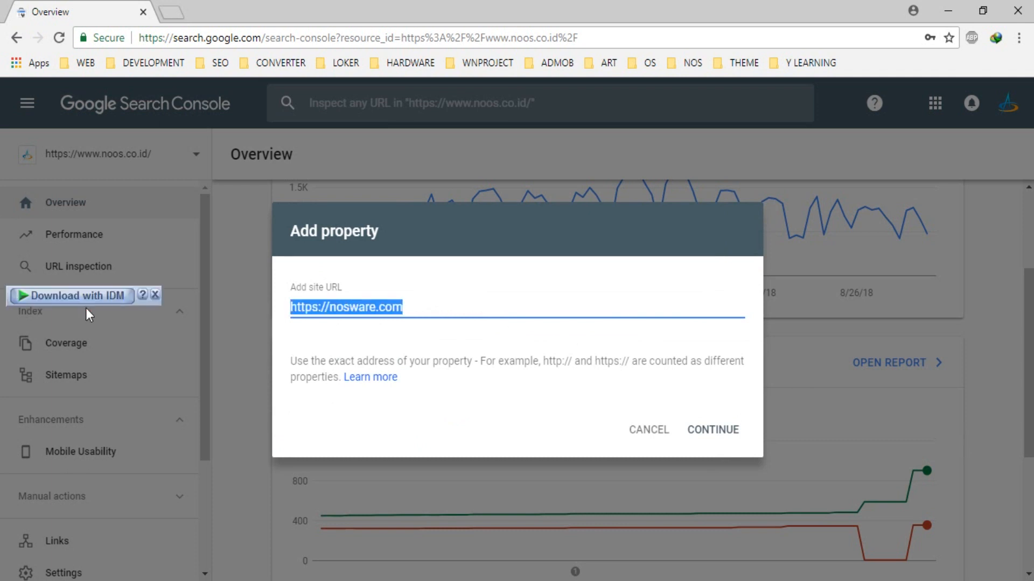
{"action": "left_click", "coordinate": [717, 435]}
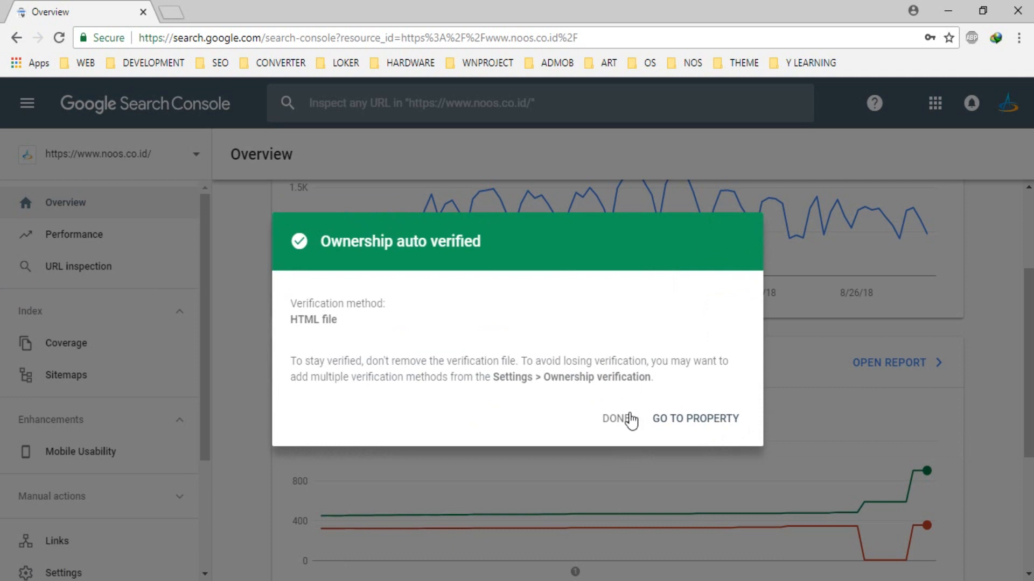
{"action": "left_click", "coordinate": [615, 418]}
{"action": "scroll", "coordinate": [166, 442], "scroll_direction": "down", "scroll_amount": 3}
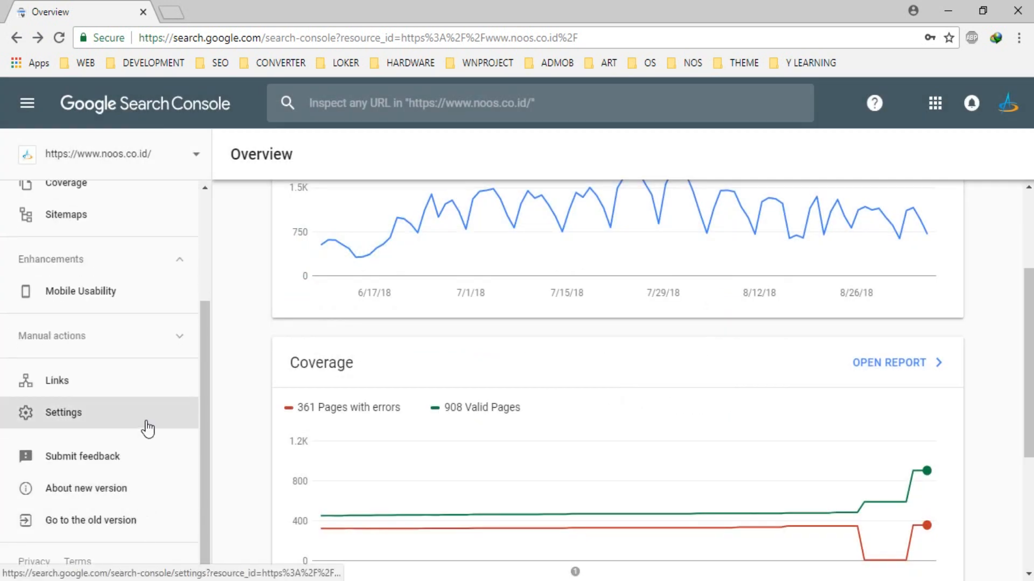
{"action": "scroll", "coordinate": [144, 428], "scroll_direction": "up", "scroll_amount": 3}
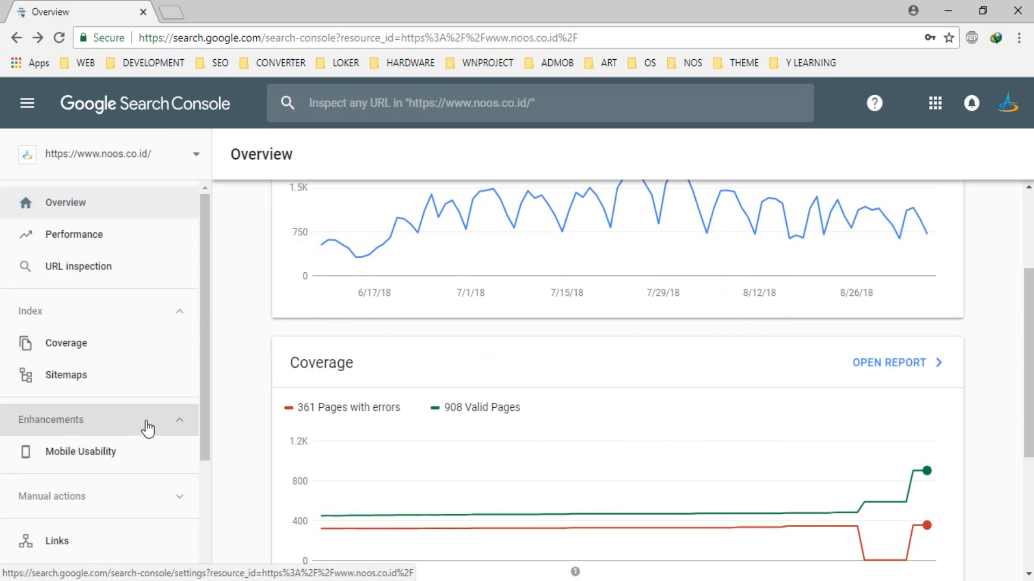
{"action": "scroll", "coordinate": [165, 482], "scroll_direction": "down", "scroll_amount": 3}
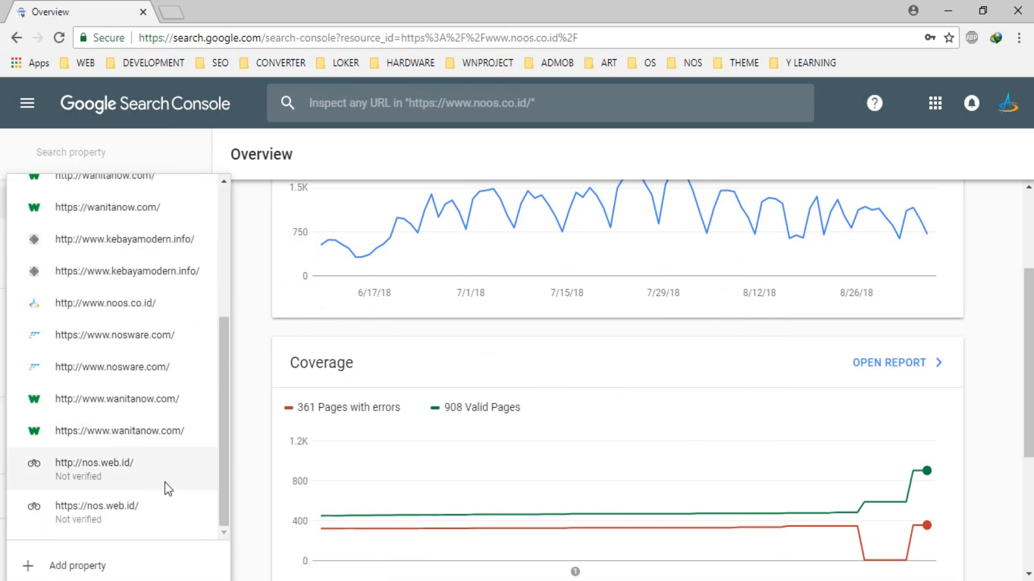
{"action": "left_click", "coordinate": [108, 566]}
{"action": "key", "text": "ctrl+v"}
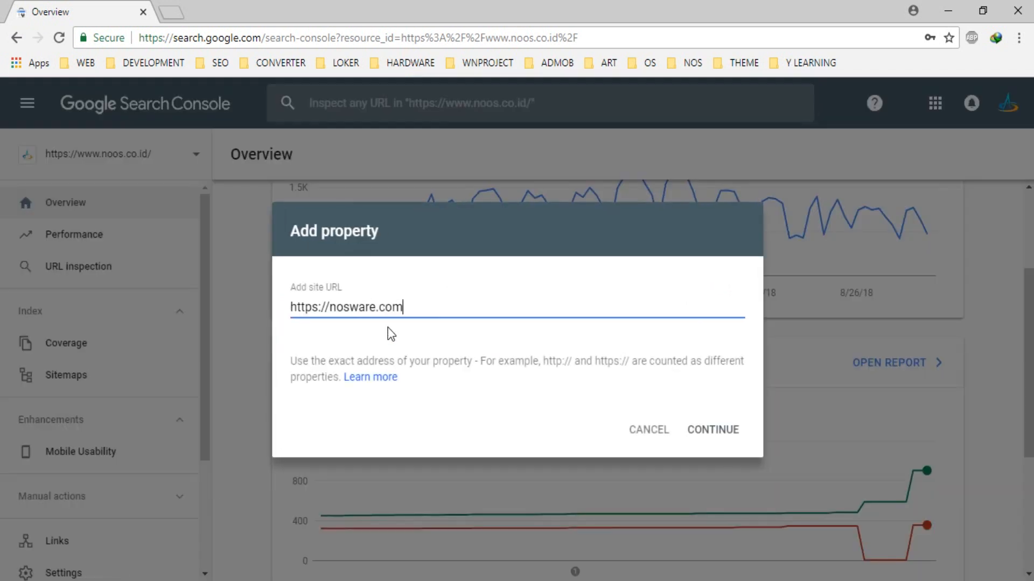
{"action": "left_click", "coordinate": [319, 308]}
{"action": "key", "text": "BackSpace"}
{"action": "left_click", "coordinate": [718, 431]}
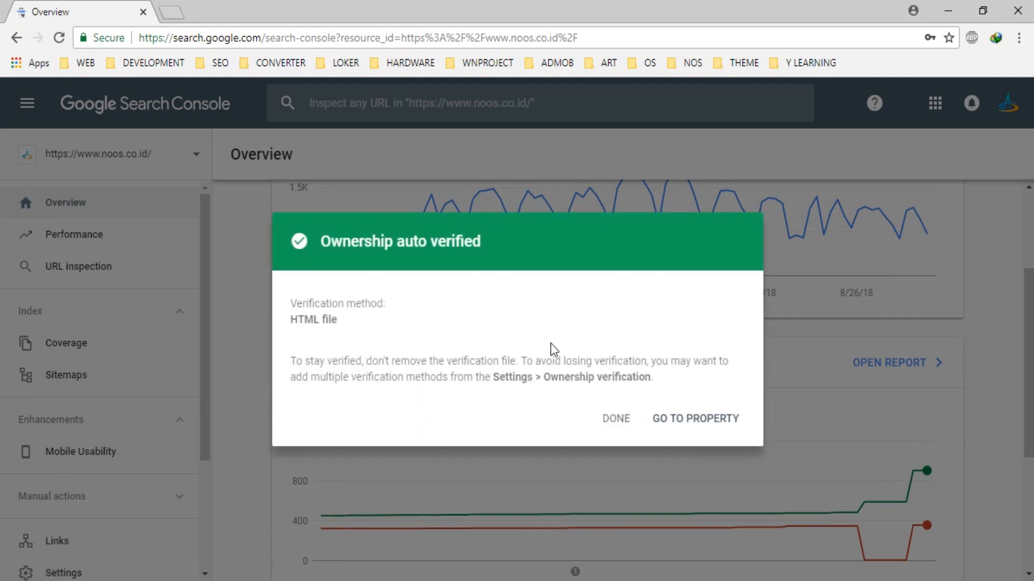
{"action": "left_click", "coordinate": [612, 419]}
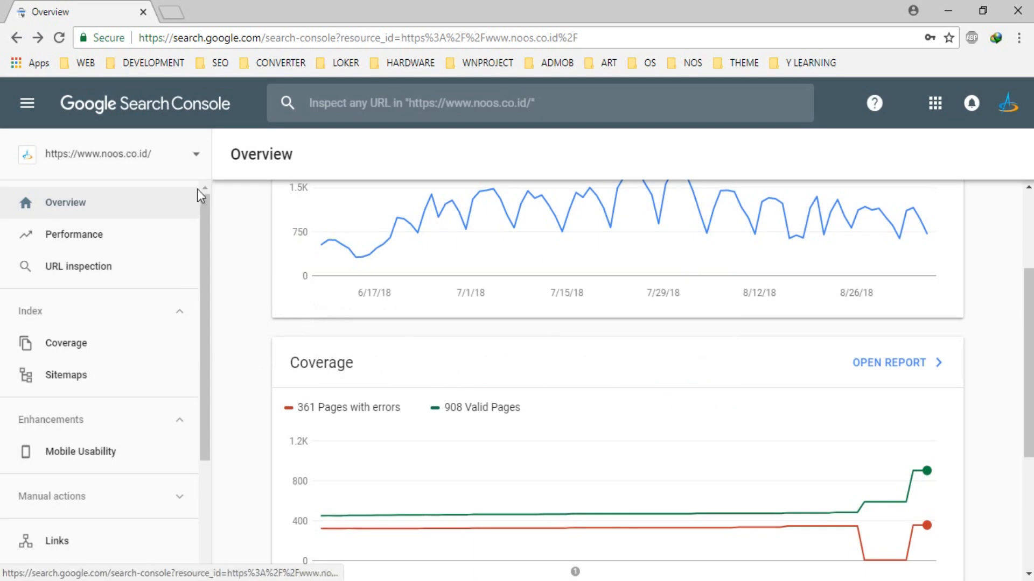
{"action": "left_click", "coordinate": [200, 161]}
{"action": "scroll", "coordinate": [146, 283], "scroll_direction": "down", "scroll_amount": 5}
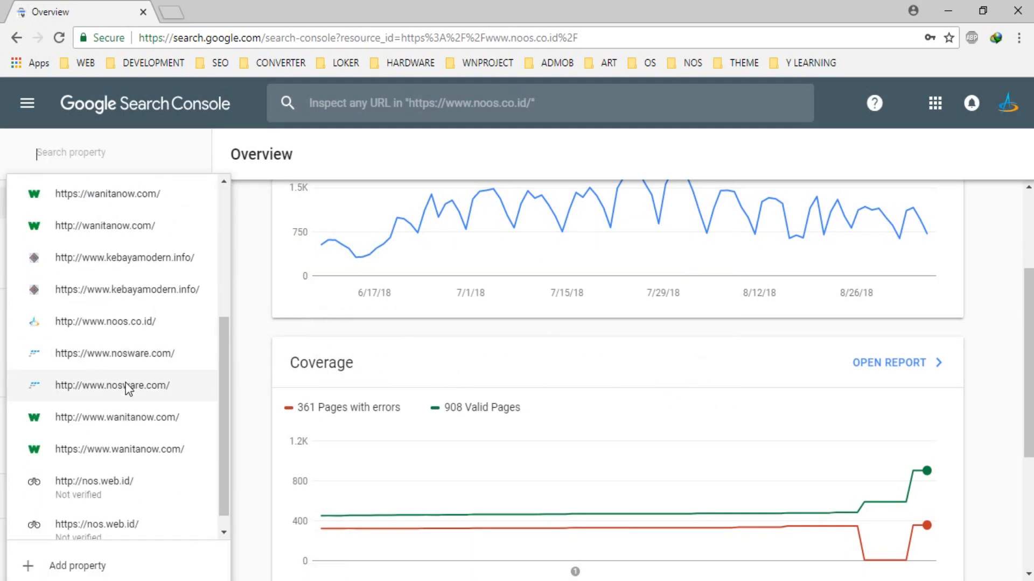
{"action": "scroll", "coordinate": [135, 366], "scroll_direction": "up", "scroll_amount": 5}
{"action": "scroll", "coordinate": [145, 337], "scroll_direction": "down", "scroll_amount": 4}
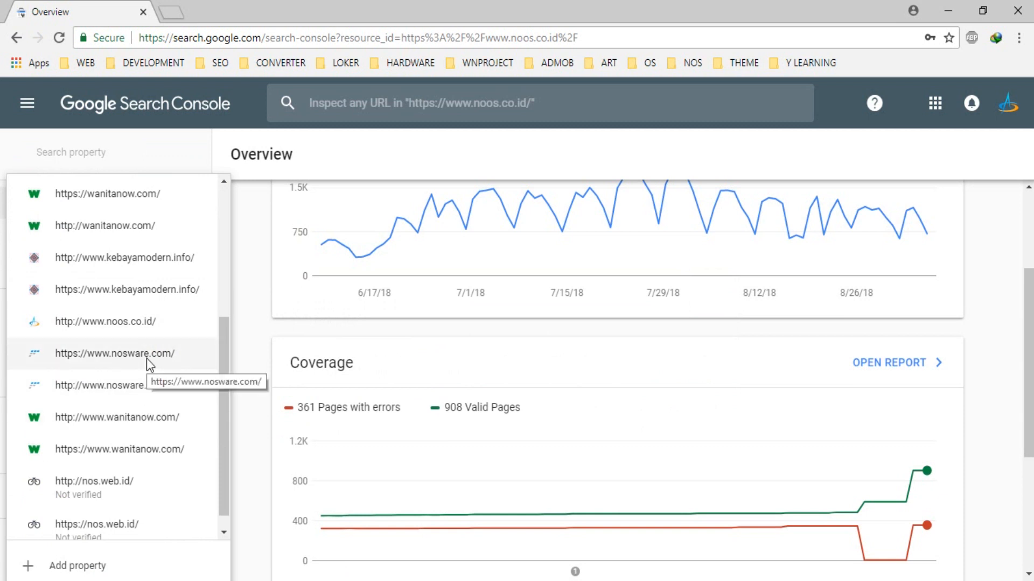
{"action": "left_click", "coordinate": [146, 364]}
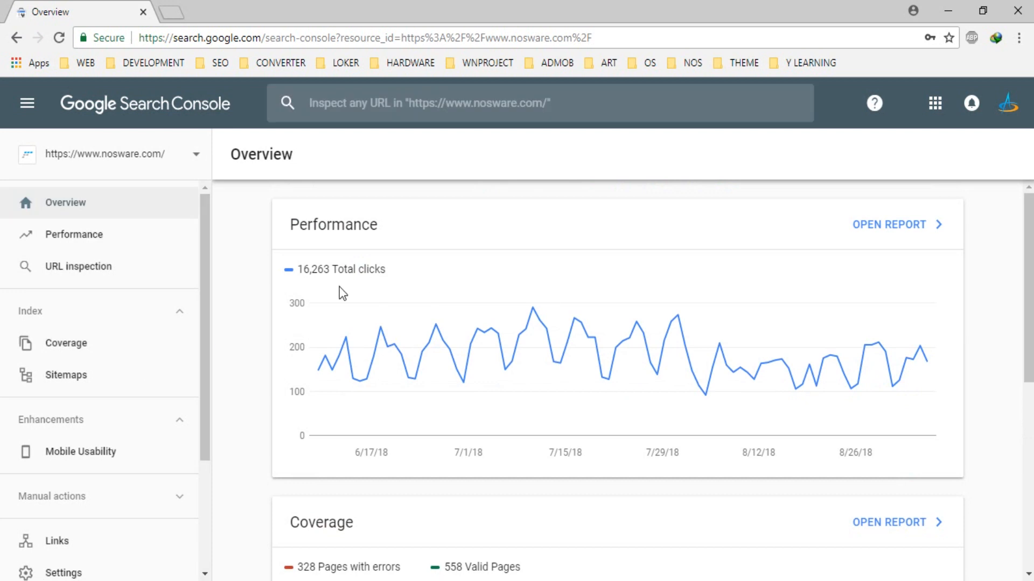
{"action": "scroll", "coordinate": [657, 306], "scroll_direction": "down", "scroll_amount": 4}
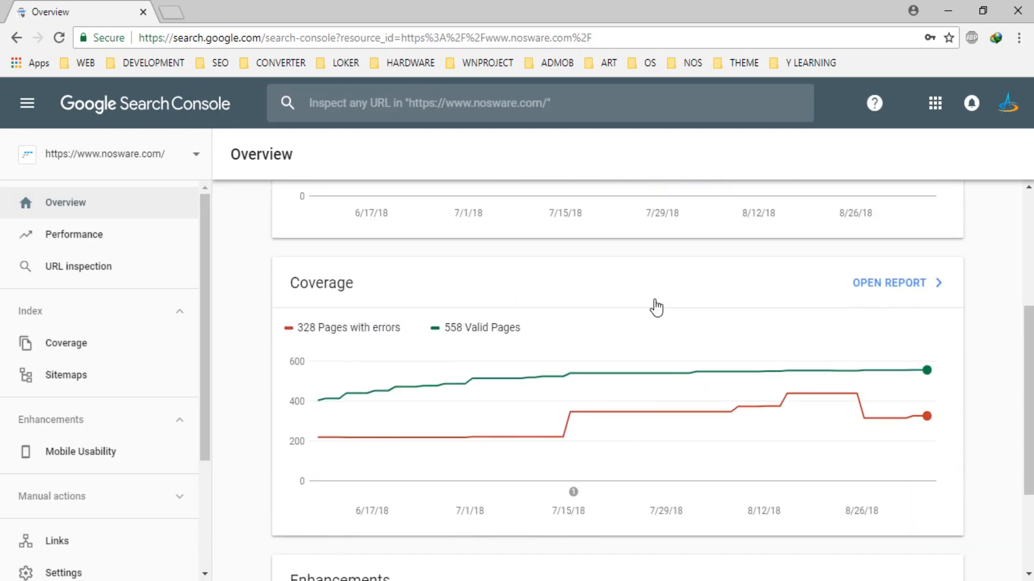
{"action": "scroll", "coordinate": [654, 307], "scroll_direction": "down", "scroll_amount": 3}
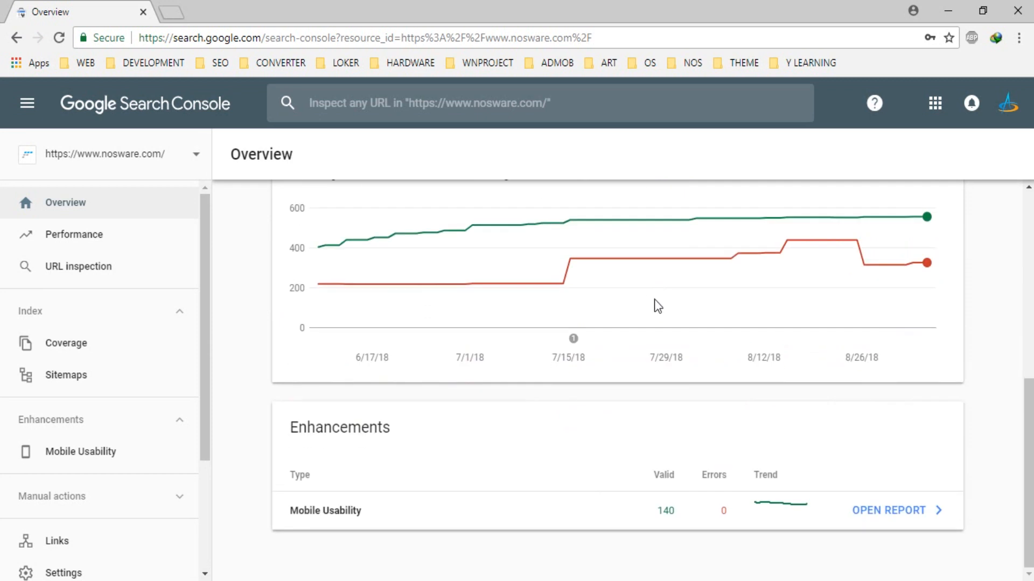
{"action": "scroll", "coordinate": [655, 307], "scroll_direction": "up", "scroll_amount": 3}
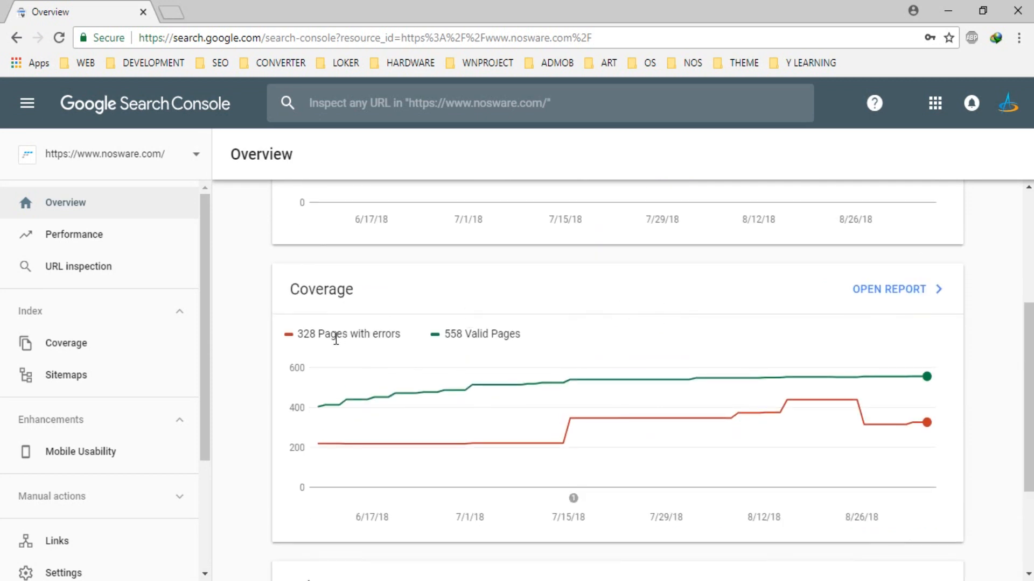
{"action": "scroll", "coordinate": [335, 338], "scroll_direction": "down", "scroll_amount": 1}
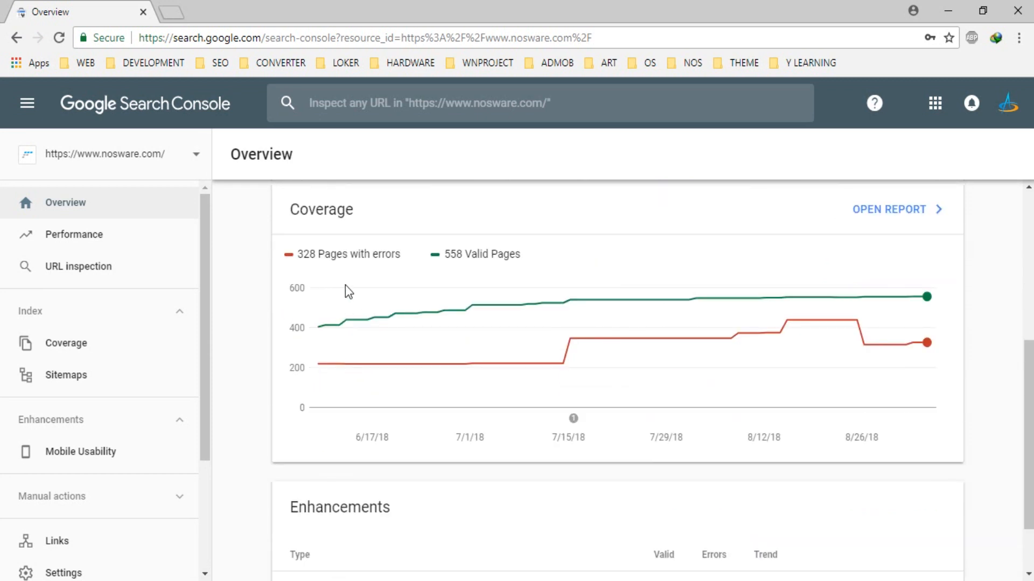
{"action": "scroll", "coordinate": [834, 391], "scroll_direction": "down", "scroll_amount": 1}
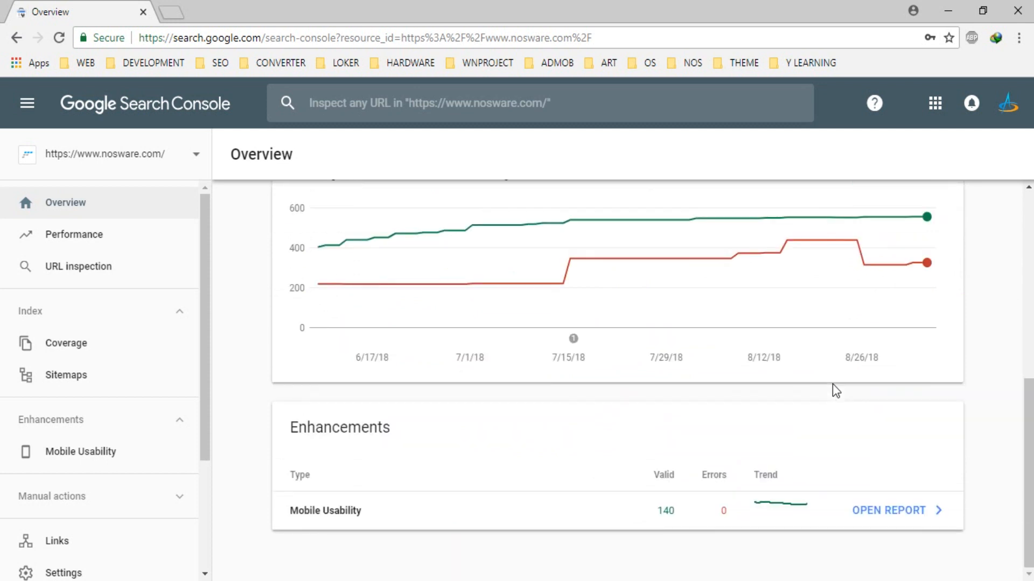
{"action": "scroll", "coordinate": [836, 391], "scroll_direction": "up", "scroll_amount": 2}
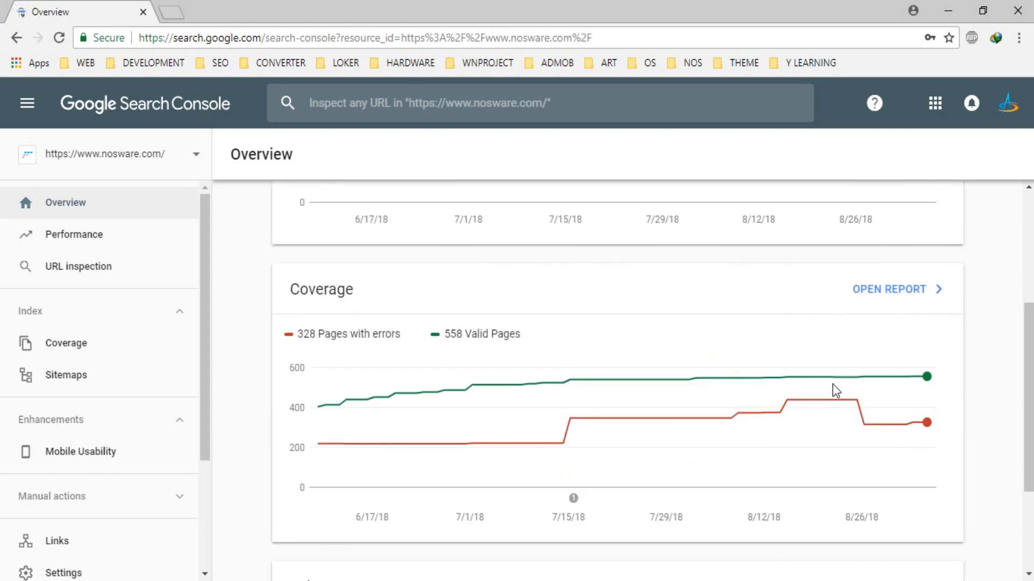
{"action": "scroll", "coordinate": [563, 421], "scroll_direction": "up", "scroll_amount": 3}
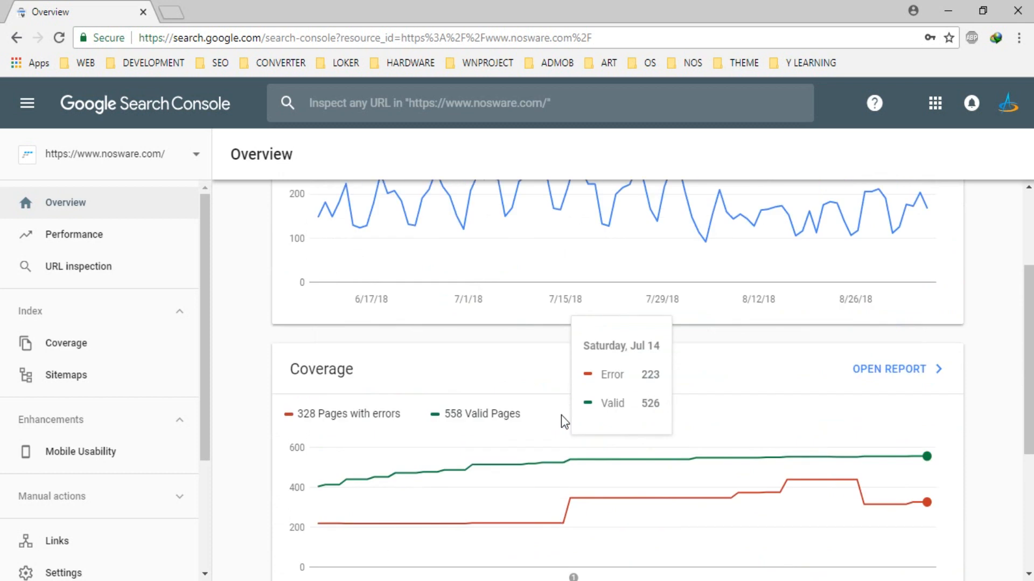
{"action": "scroll", "coordinate": [851, 418], "scroll_direction": "down", "scroll_amount": 2}
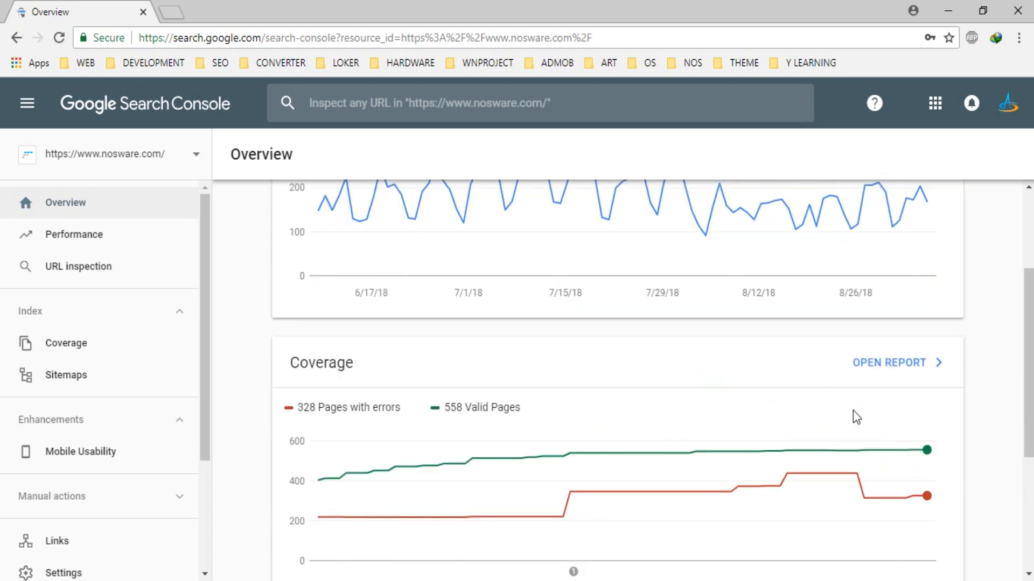